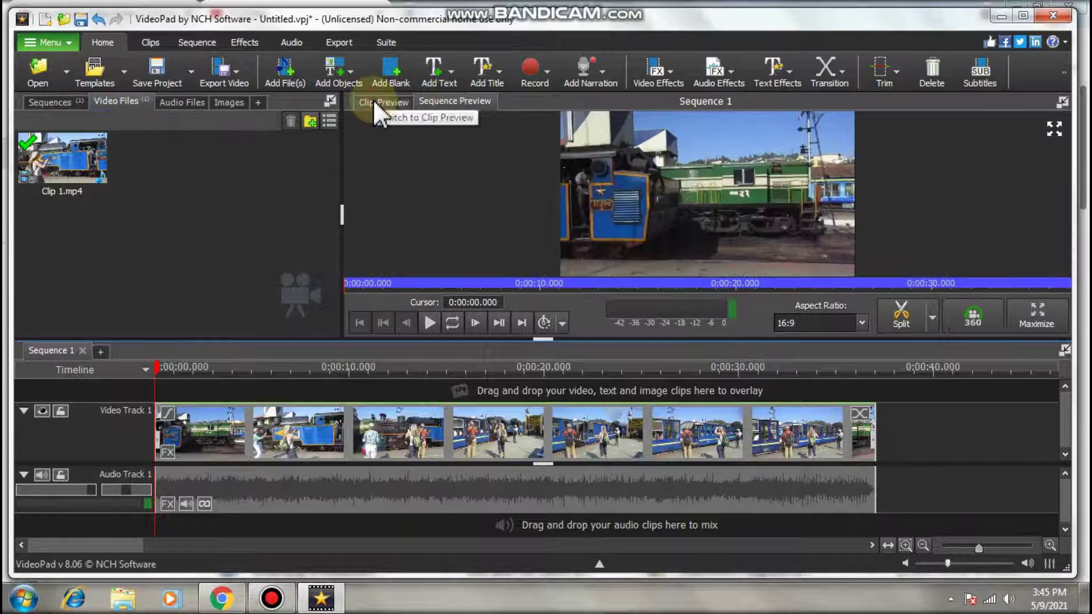
- Compare the clip preview of Clip 1.mp4 with the sequence preview of Sequence 1 by switching between them
{"action": "left_click", "coordinate": [436, 101]}
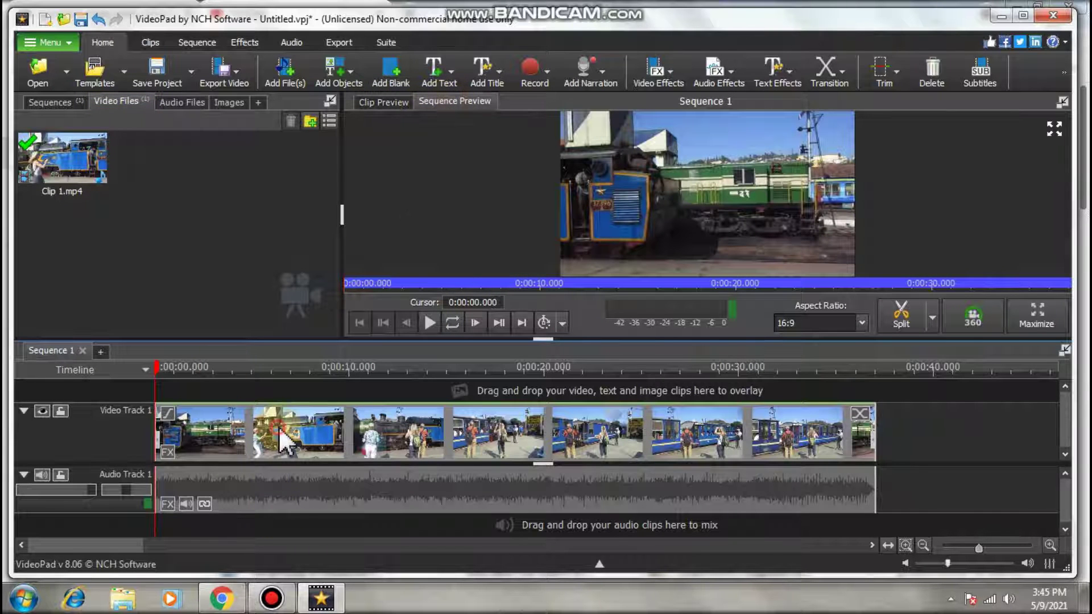
{"action": "left_click", "coordinate": [76, 163]}
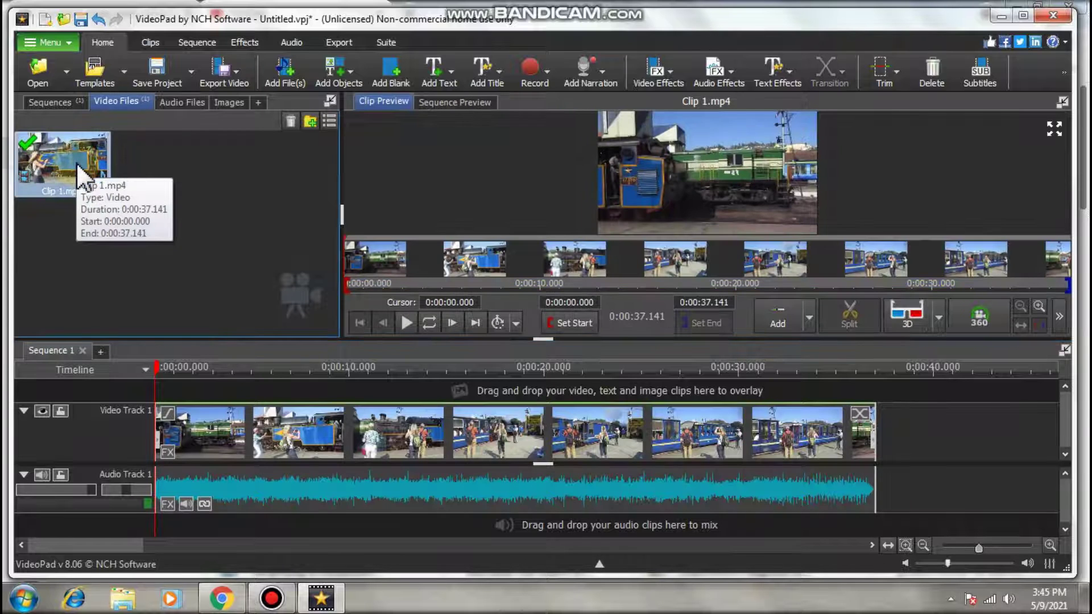
{"action": "left_click", "coordinate": [289, 438]}
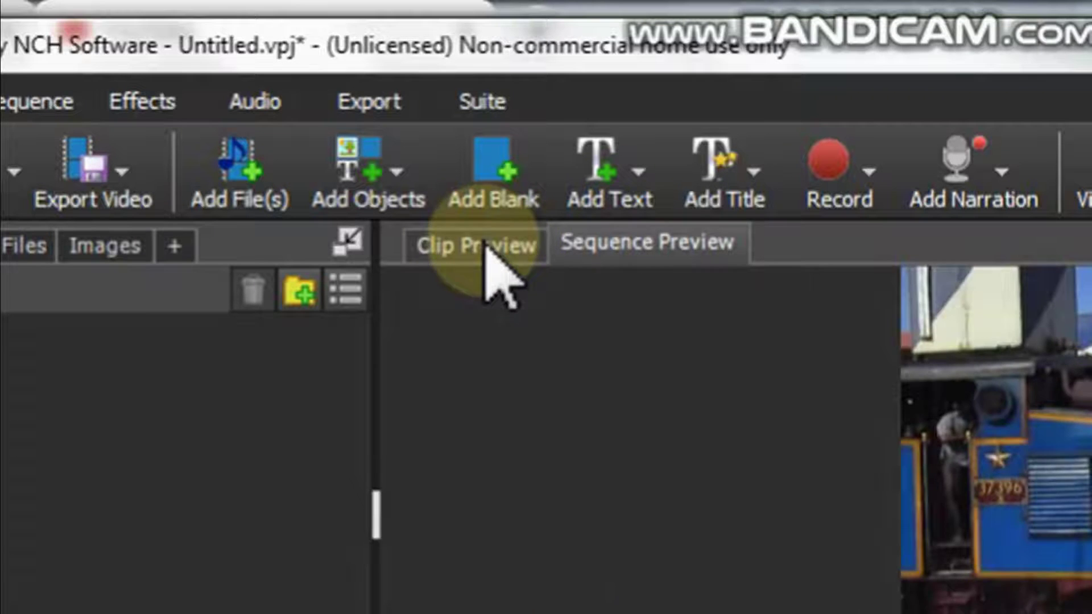
{"action": "left_click", "coordinate": [488, 250]}
{"action": "left_click", "coordinate": [623, 251]}
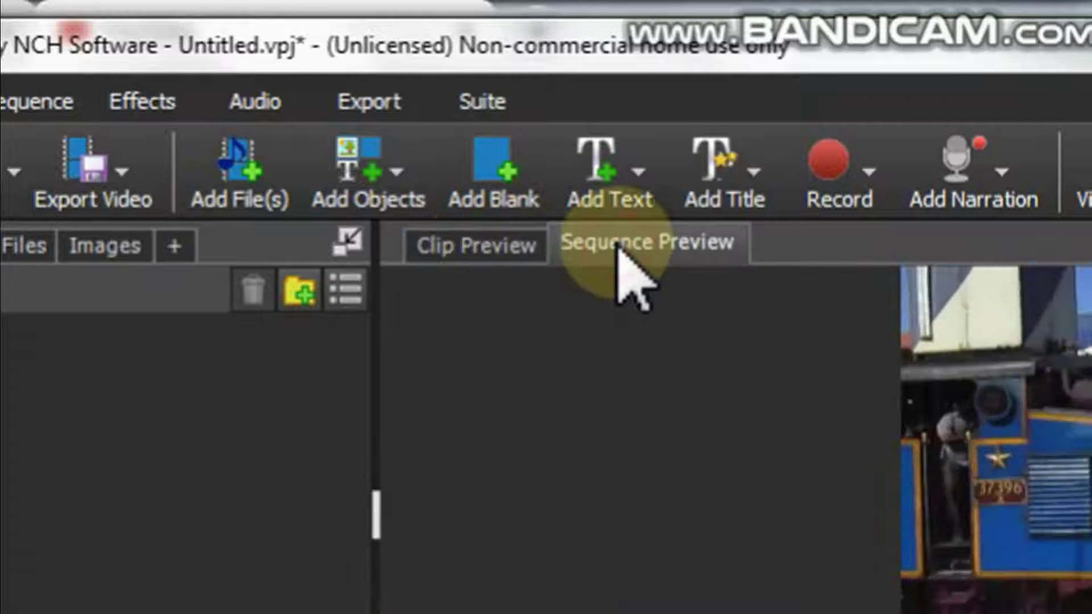
{"action": "left_click", "coordinate": [455, 246]}
{"action": "left_click", "coordinate": [609, 250]}
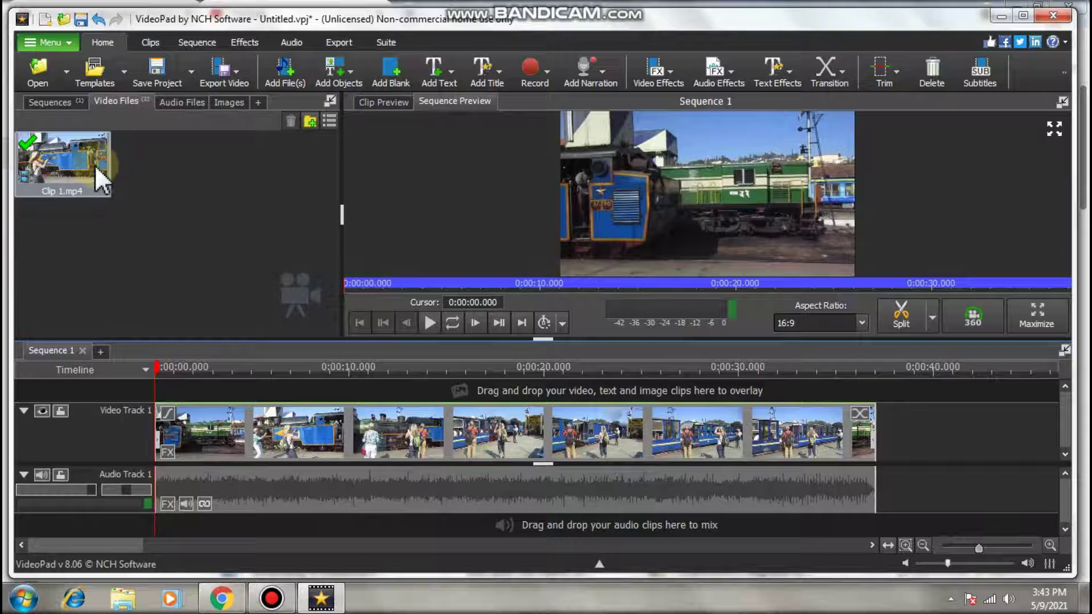
- Play Clip 1.mp4 in the clip preview and set its start point at 0:00:03.064
{"action": "left_click", "coordinate": [84, 163]}
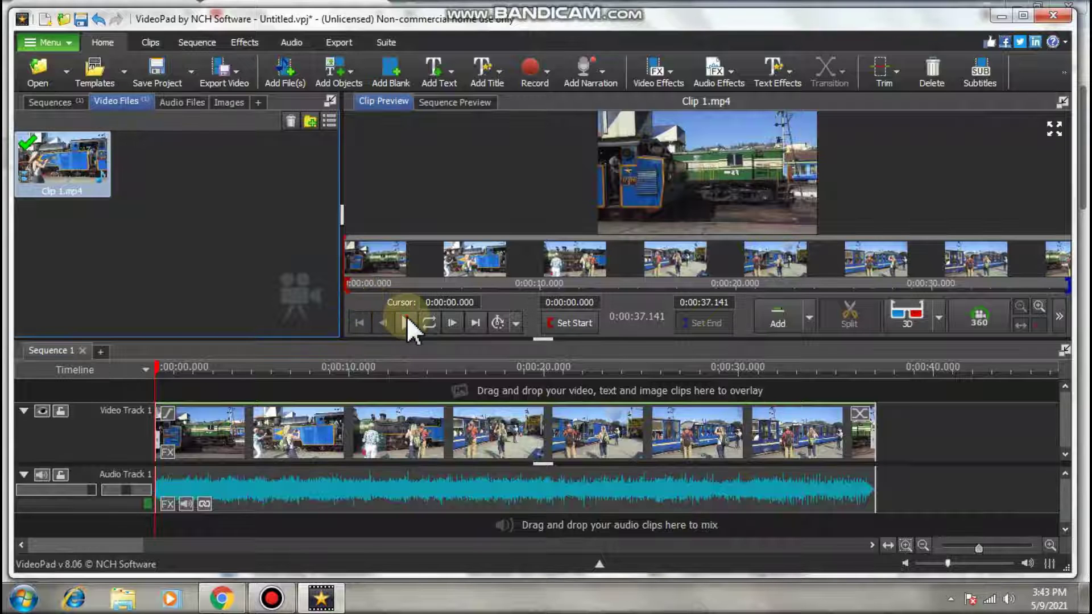
{"action": "left_click", "coordinate": [407, 321]}
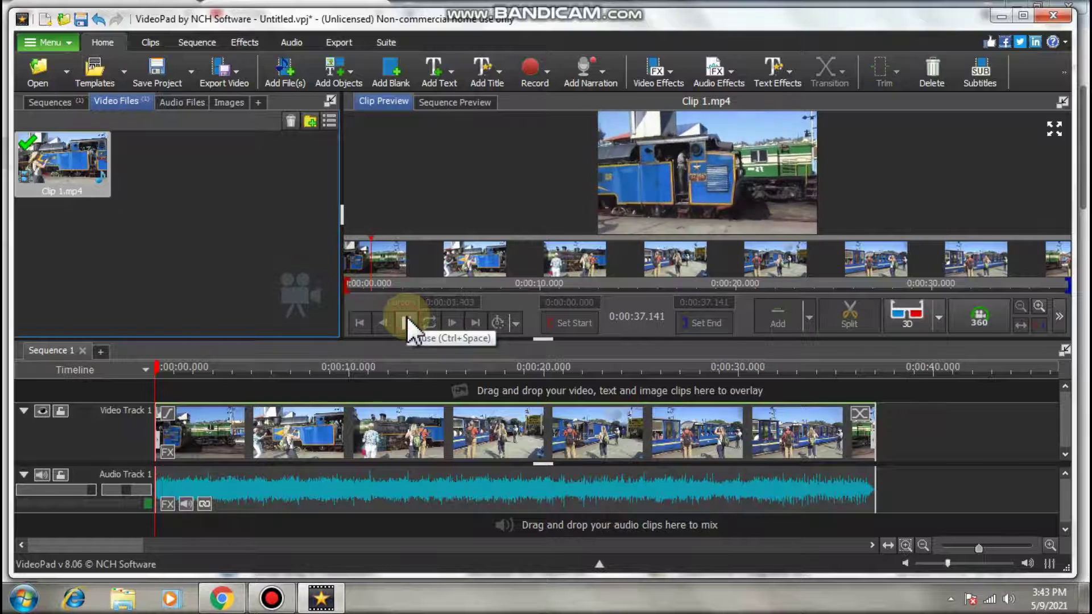
{"action": "left_click", "coordinate": [407, 319]}
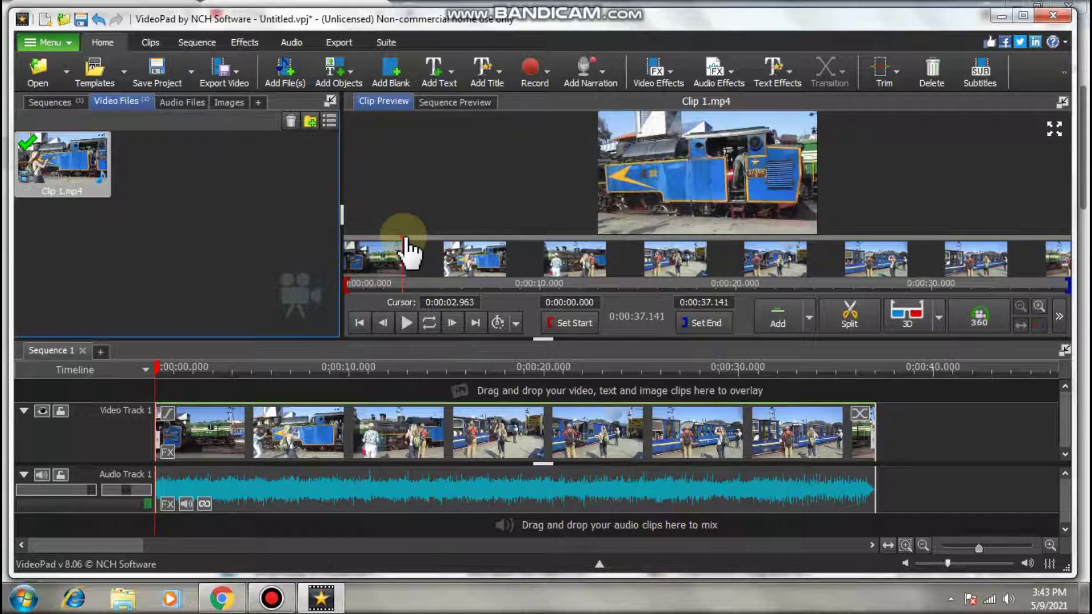
{"action": "left_click_drag", "start_coordinate": [405, 242], "coordinate": [401, 289]}
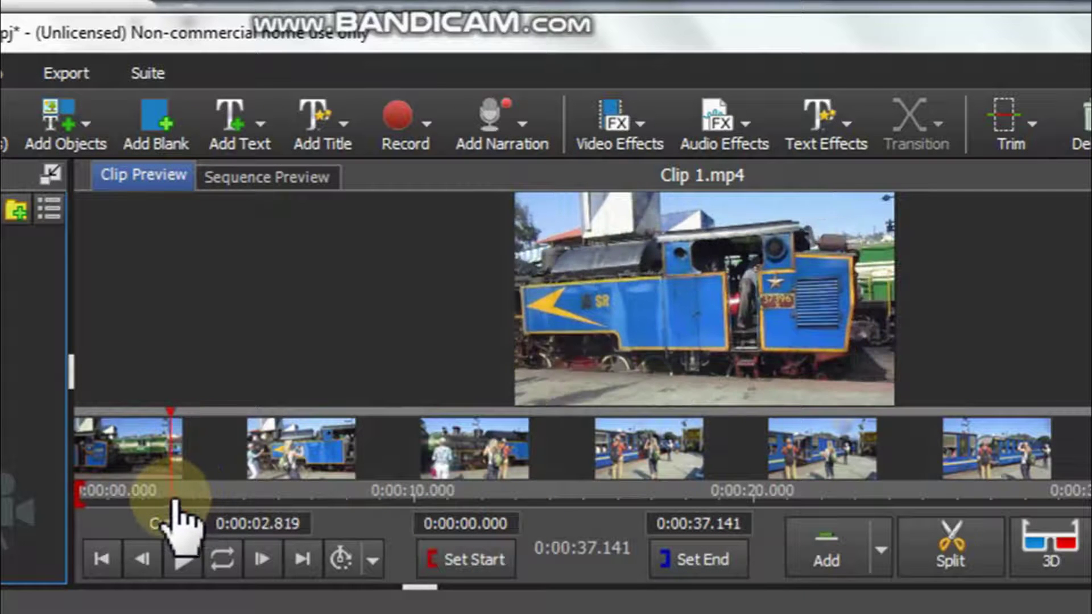
{"action": "left_click_drag", "start_coordinate": [172, 500], "coordinate": [181, 501]}
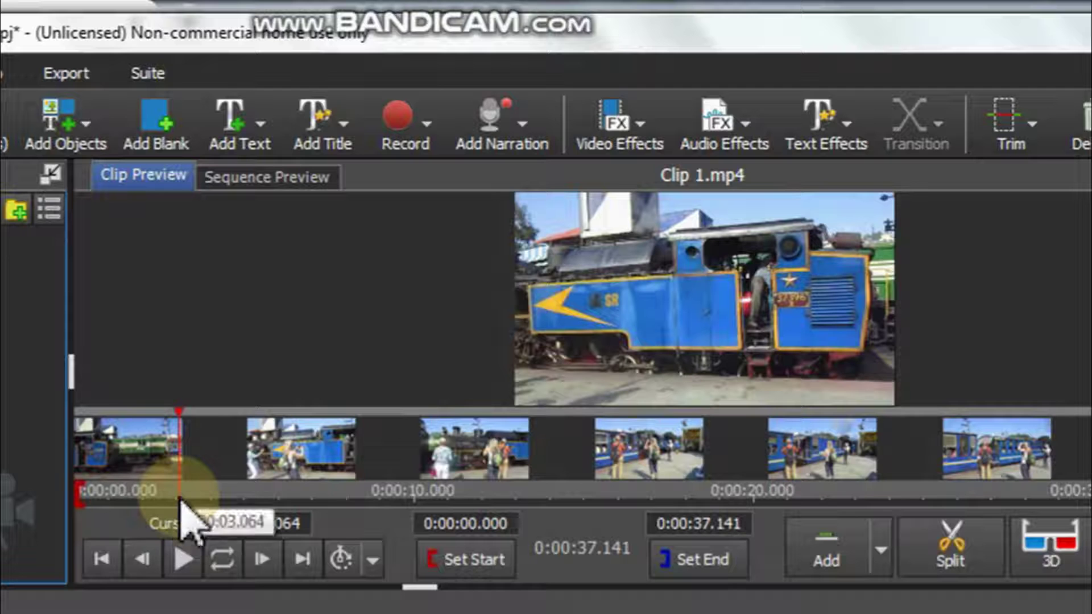
{"action": "left_click", "coordinate": [495, 571]}
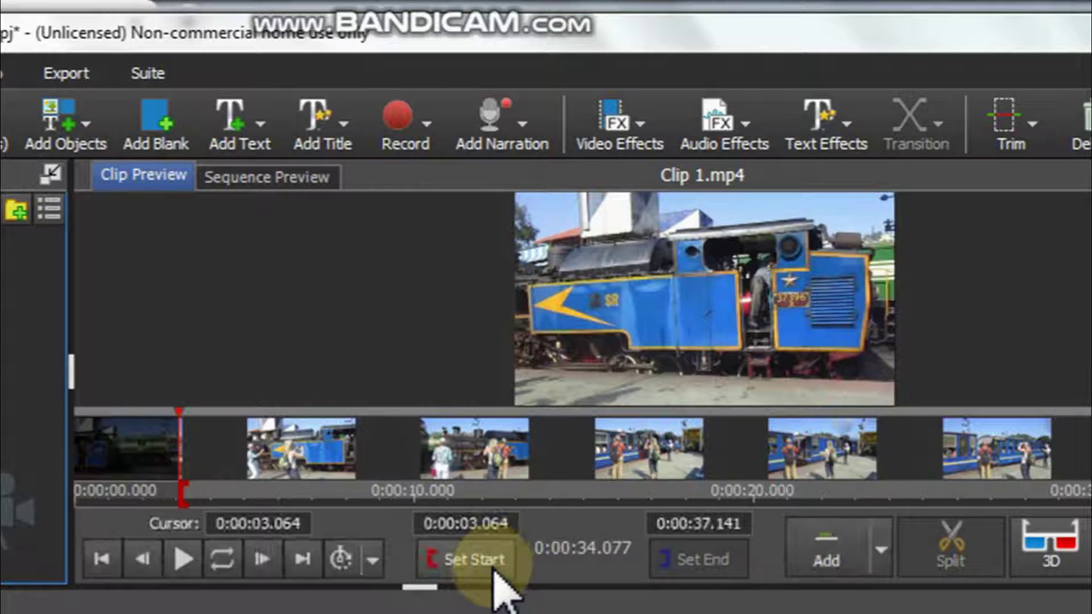
- Play on through Clip 1.mp4 and set its end point at 0:00:10.297
{"action": "left_click", "coordinate": [183, 559]}
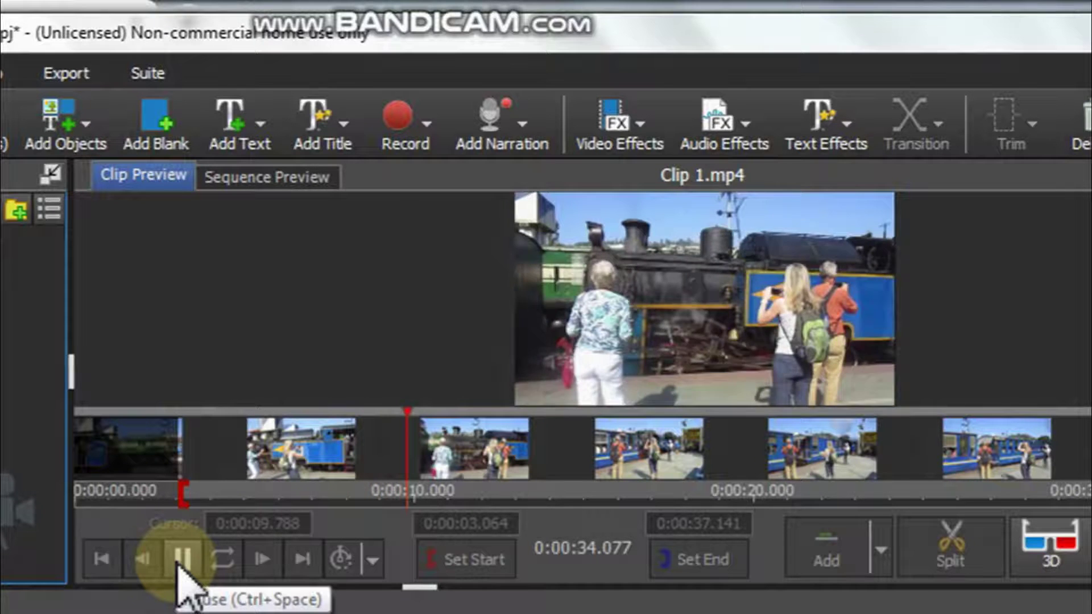
{"action": "left_click", "coordinate": [181, 559]}
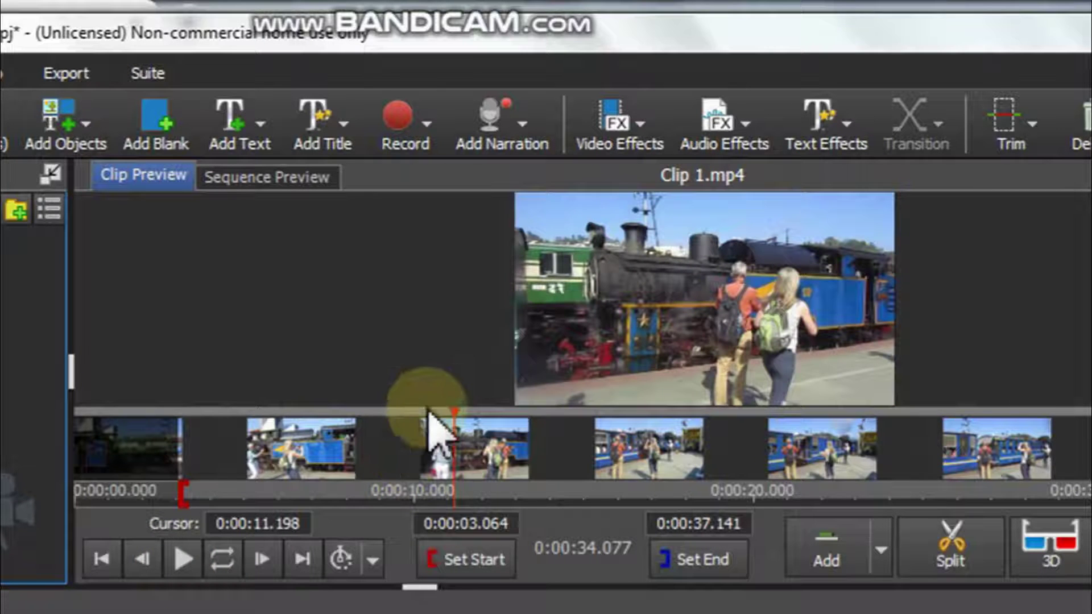
{"action": "left_click_drag", "start_coordinate": [453, 413], "coordinate": [427, 438]}
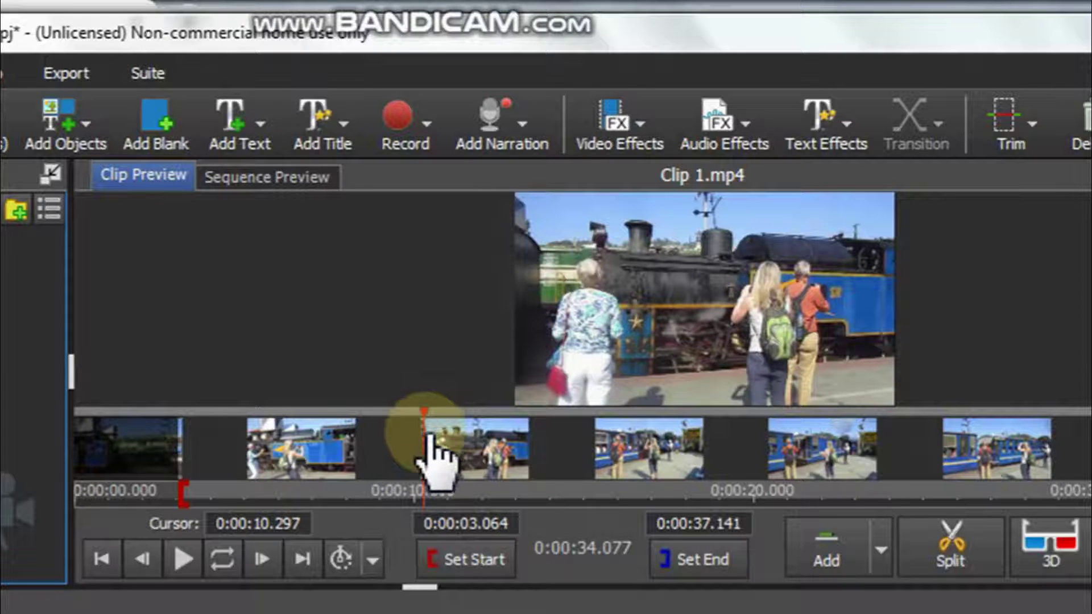
{"action": "left_click", "coordinate": [734, 560]}
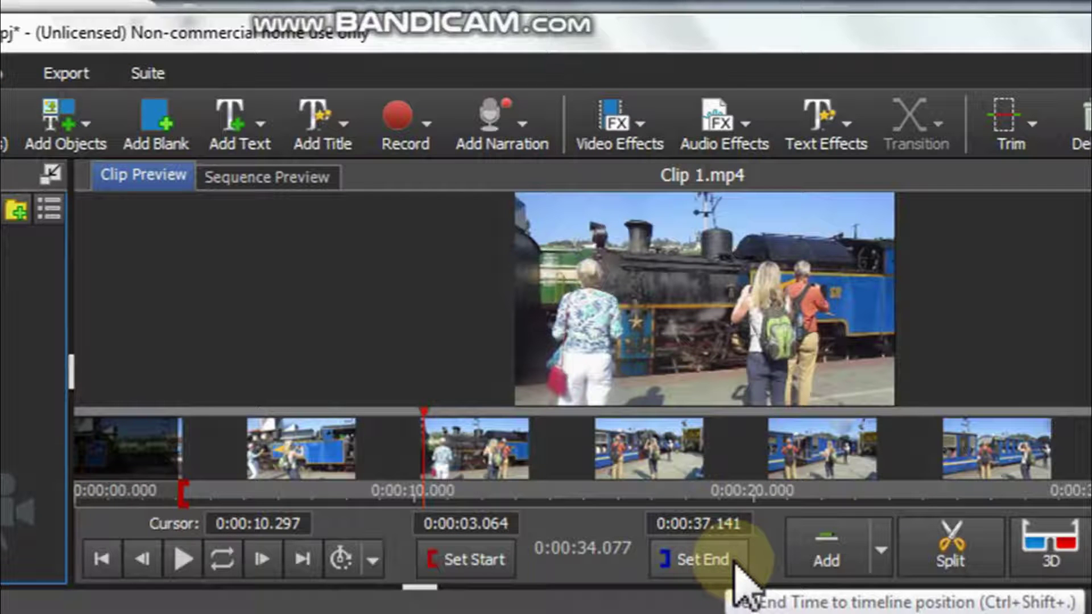
{"action": "left_click", "coordinate": [735, 560]}
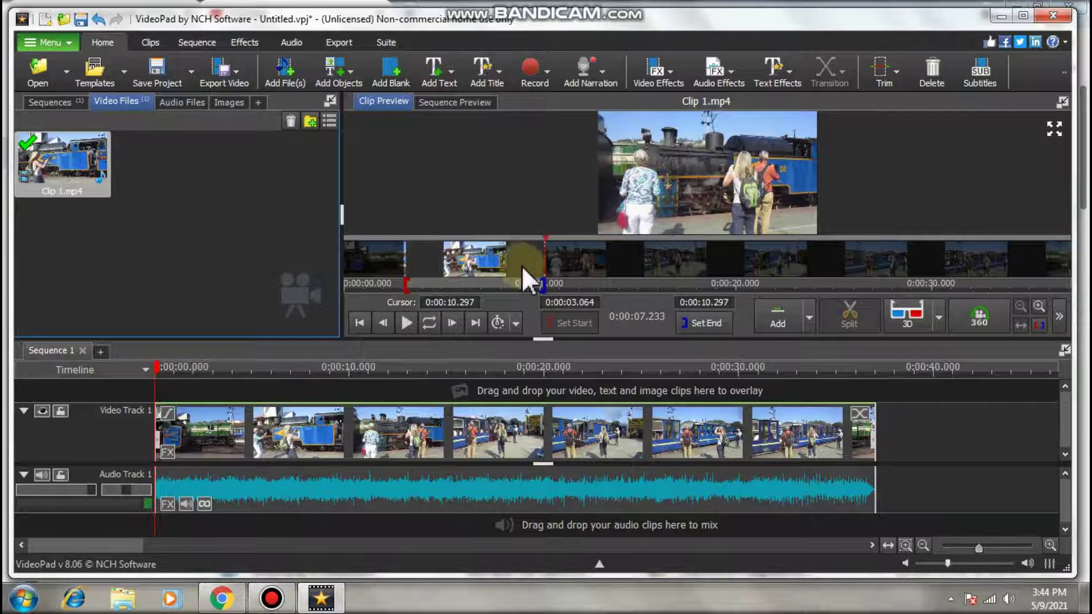
- Add the trimmed portion of Clip 1.mp4 to the start of the sequence
{"action": "left_click", "coordinate": [811, 323]}
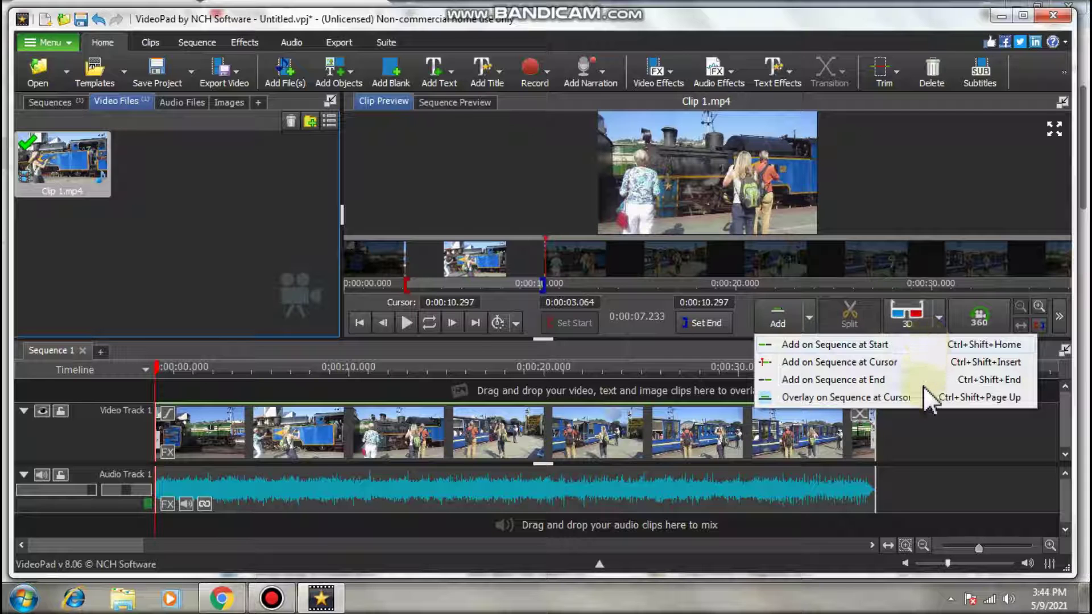
{"action": "left_click", "coordinate": [809, 317]}
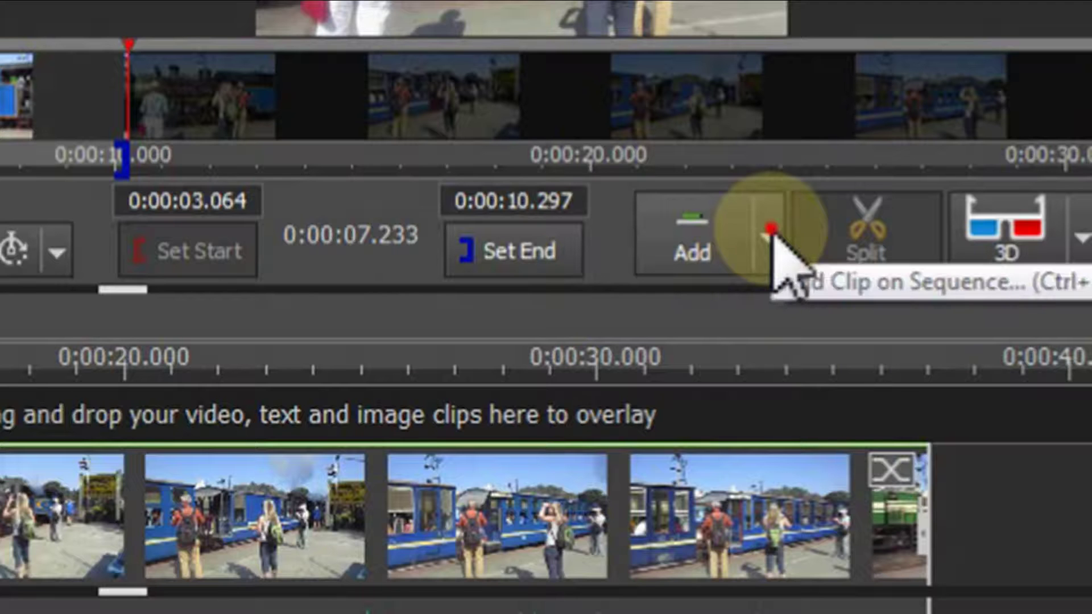
{"action": "left_click", "coordinate": [771, 231]}
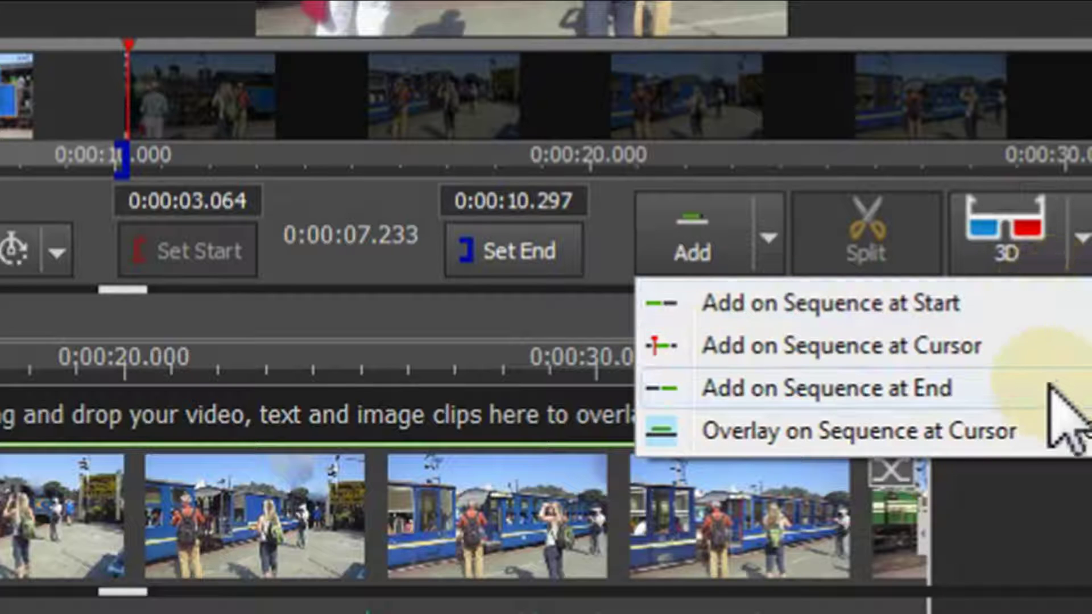
{"action": "left_click", "coordinate": [1008, 294]}
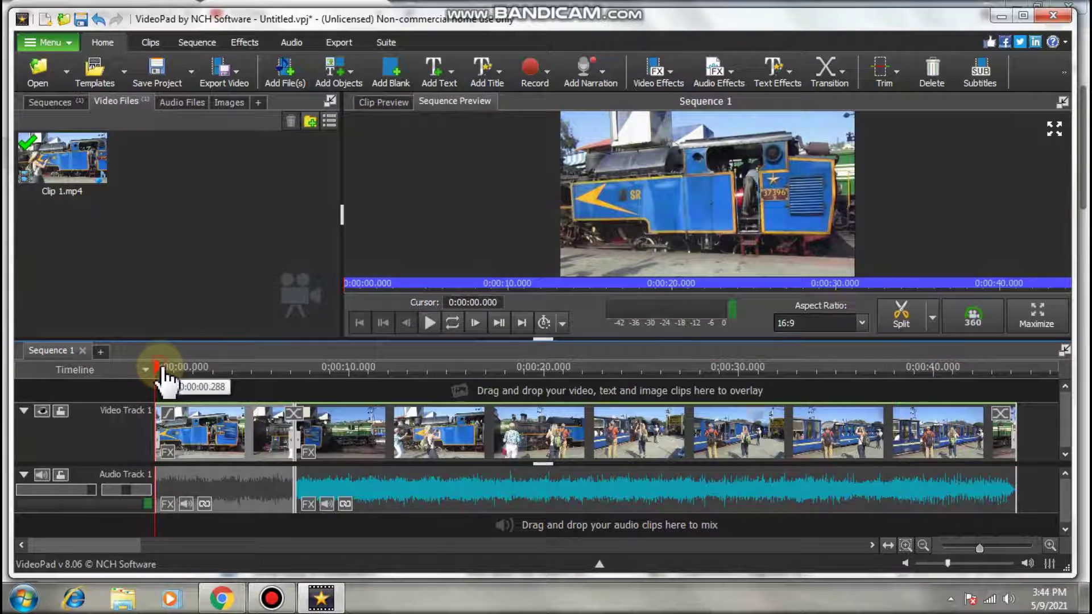
- Move the trimmed clip from the start to the end of the video track, then insert it mid-sequence at about 17 seconds
{"action": "left_click_drag", "start_coordinate": [163, 371], "coordinate": [177, 393]}
{"action": "left_click_drag", "start_coordinate": [210, 424], "coordinate": [993, 424]}
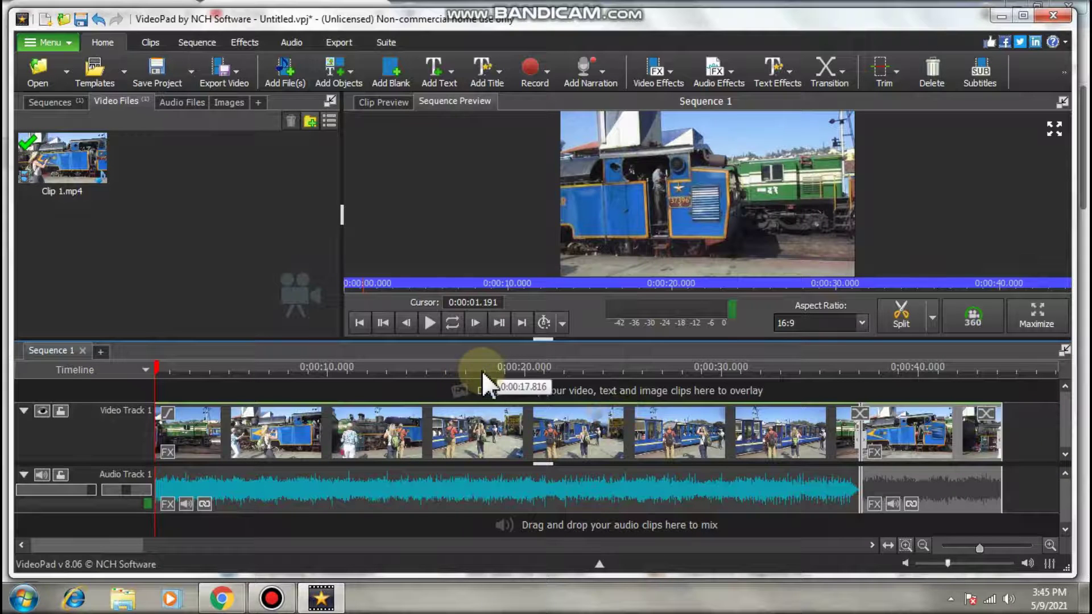
{"action": "left_click_drag", "start_coordinate": [943, 447], "coordinate": [562, 487]}
{"action": "left_click", "coordinate": [529, 375]}
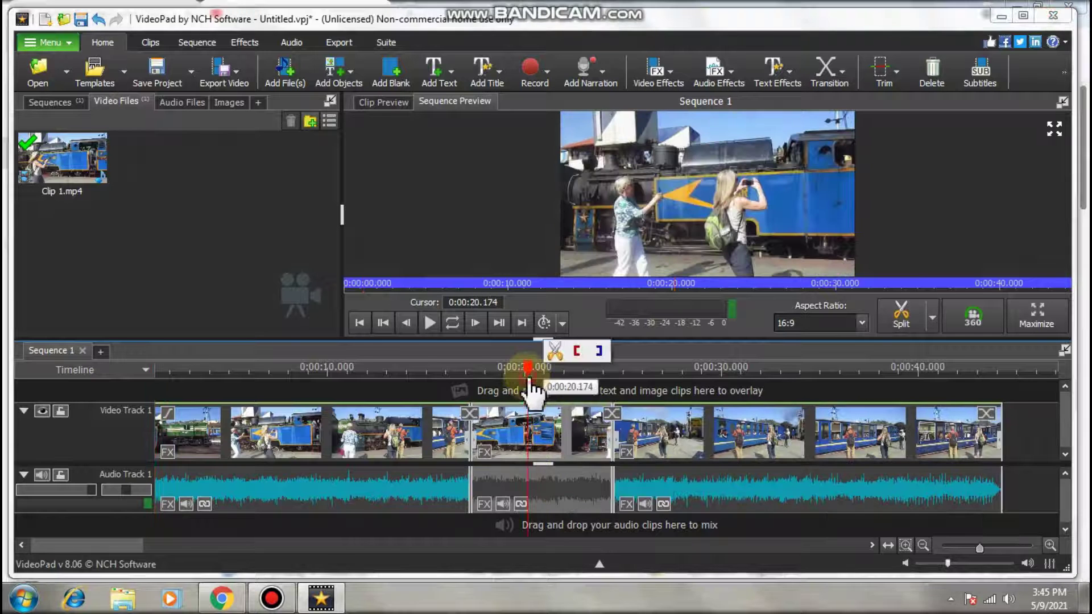
- Move the trimmed clip onto a new overlay video track above Video Track 1
{"action": "left_click_drag", "start_coordinate": [507, 438], "coordinate": [504, 393]}
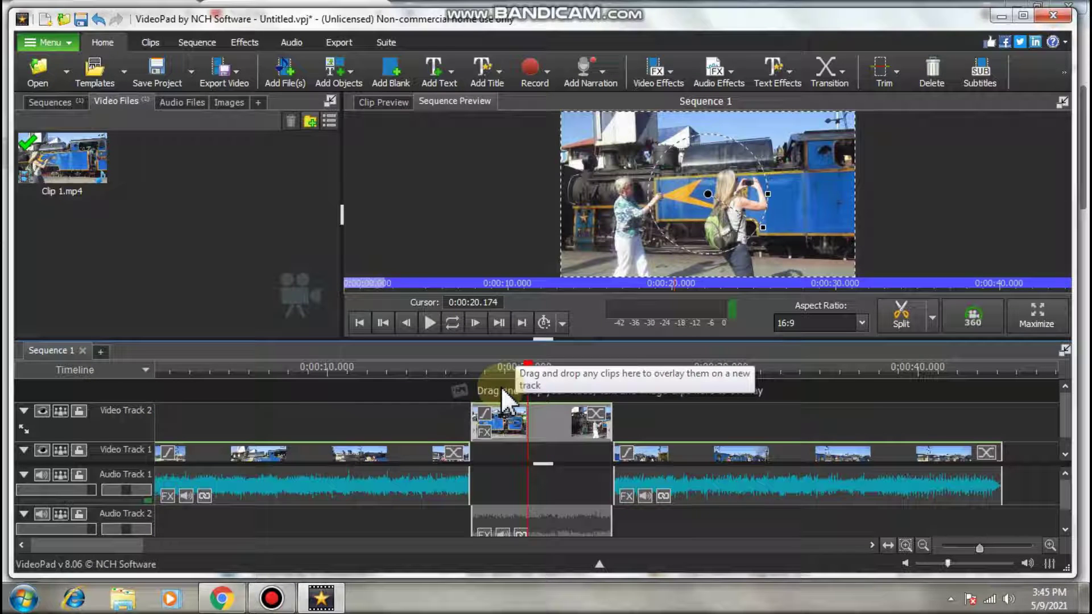
{"action": "left_click", "coordinate": [504, 420]}
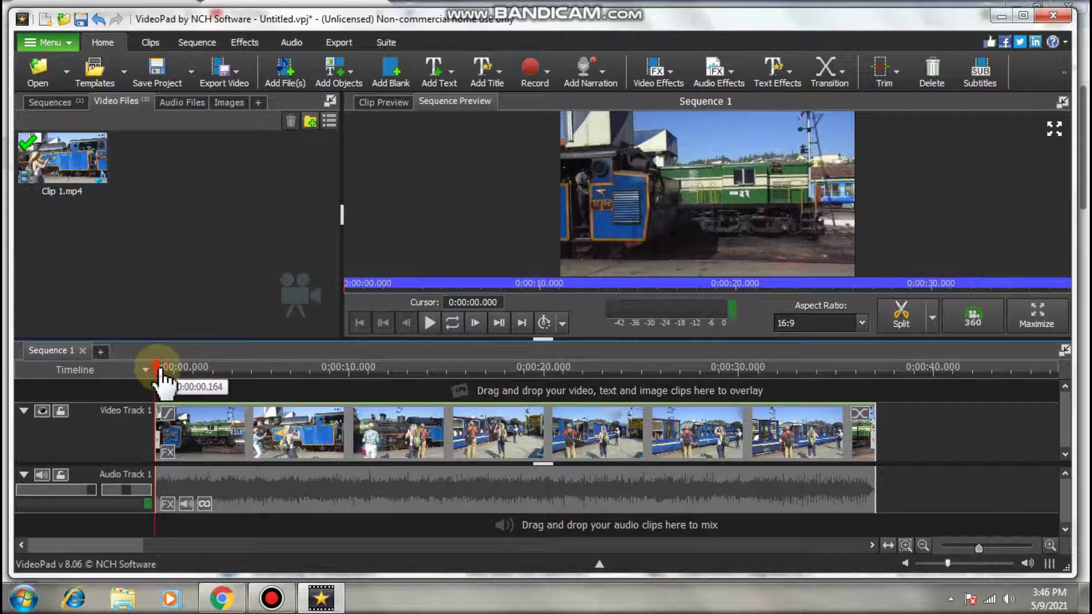
- Split the full clip on all timeline tracks at 0:00:03.205 and again at 0:00:10.271
{"action": "left_click_drag", "start_coordinate": [160, 371], "coordinate": [223, 398]}
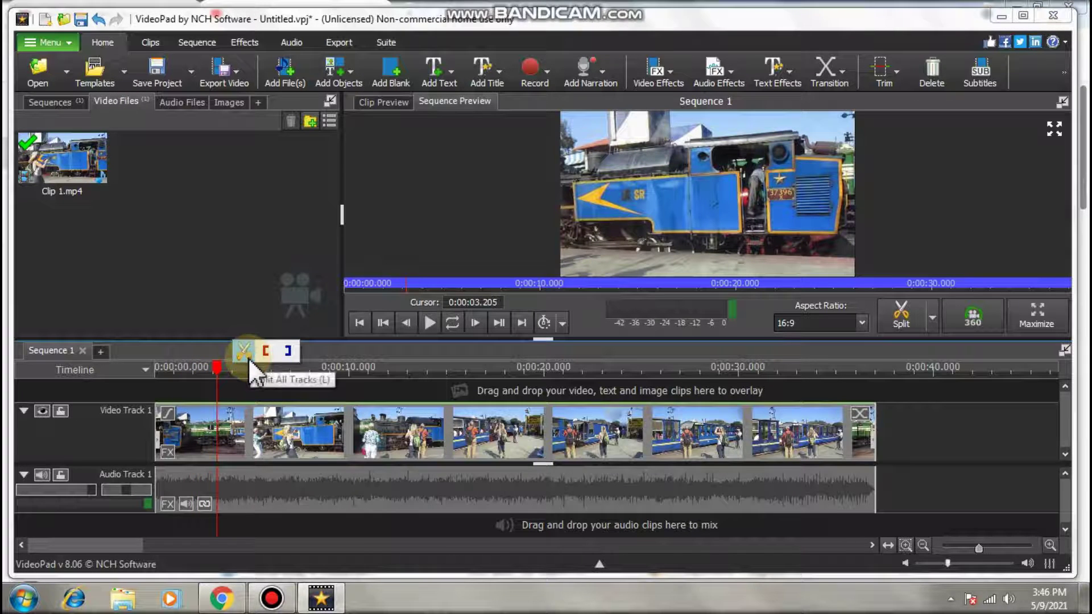
{"action": "left_click", "coordinate": [248, 357]}
{"action": "left_click_drag", "start_coordinate": [222, 377], "coordinate": [355, 398]}
{"action": "left_click", "coordinate": [386, 352]}
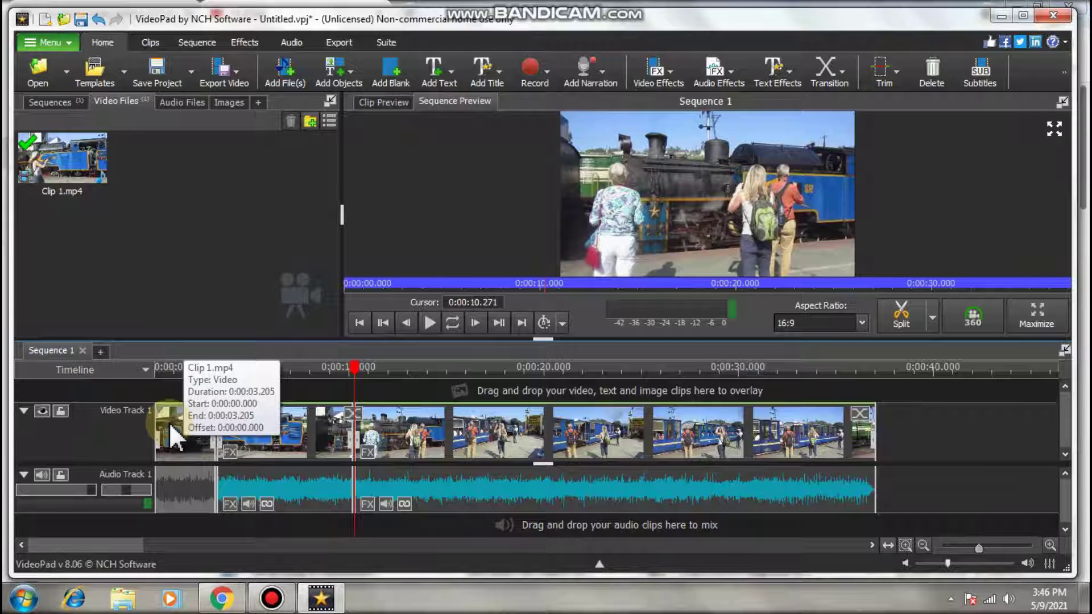
{"action": "left_click", "coordinate": [217, 385]}
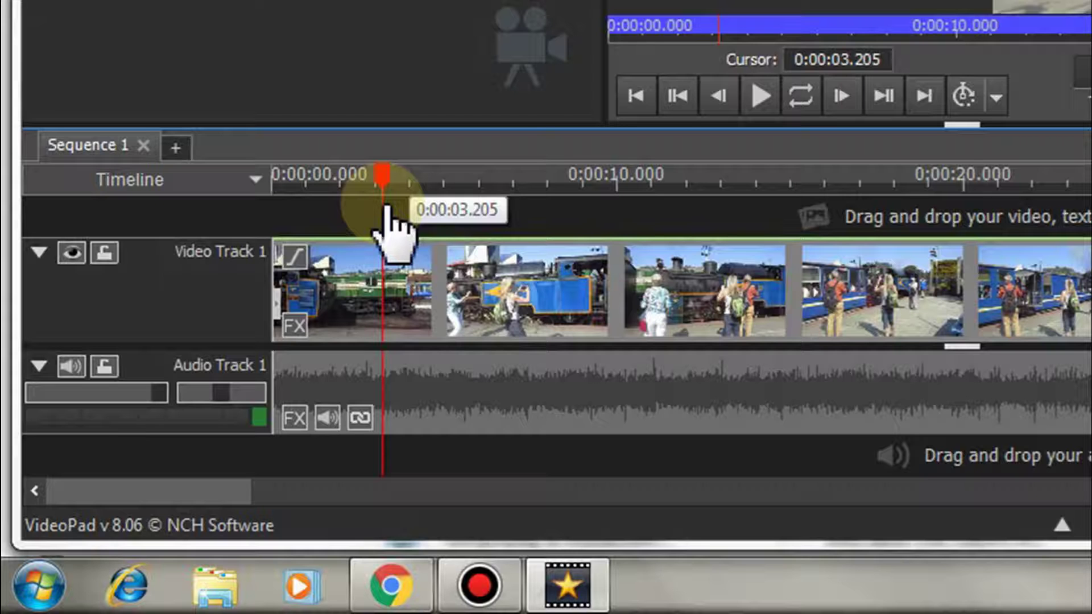
{"action": "mouse_move", "coordinate": [379, 205]}
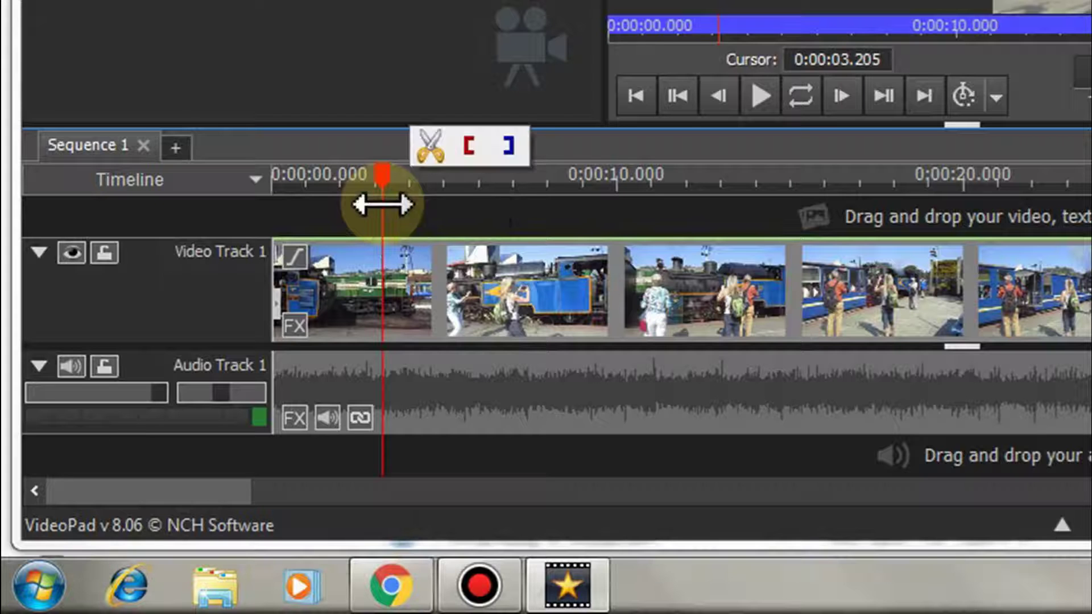
{"action": "left_click", "coordinate": [438, 162]}
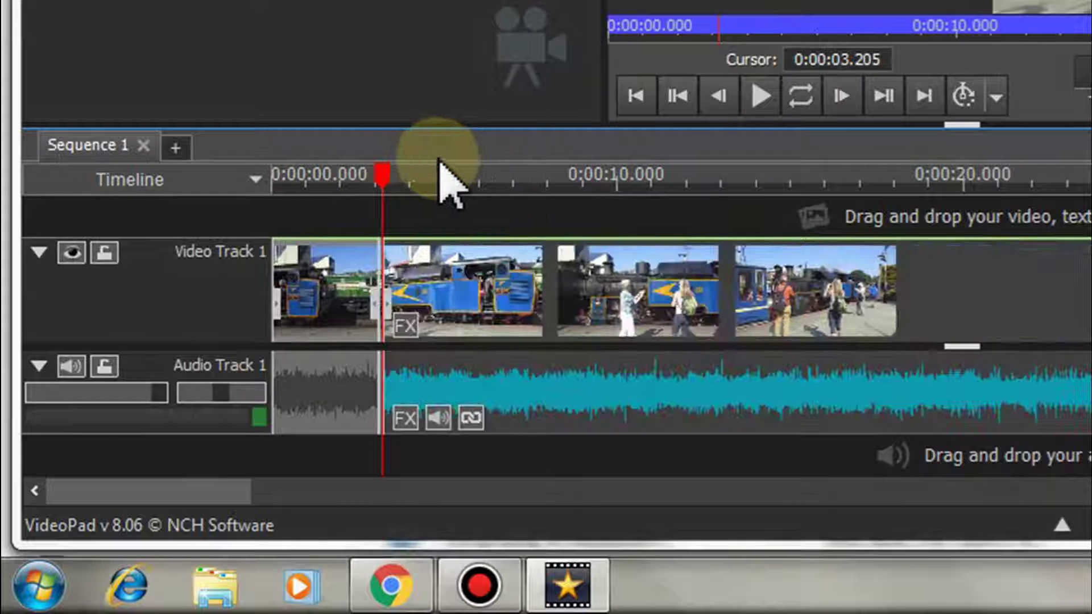
{"action": "left_click_drag", "start_coordinate": [392, 185], "coordinate": [632, 231]}
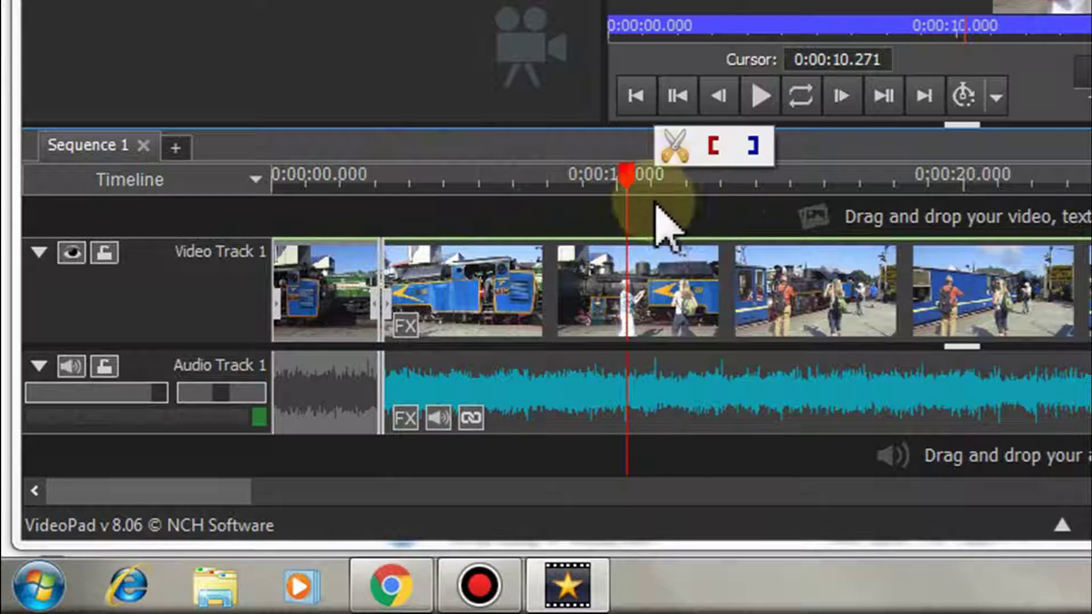
{"action": "left_click", "coordinate": [686, 150]}
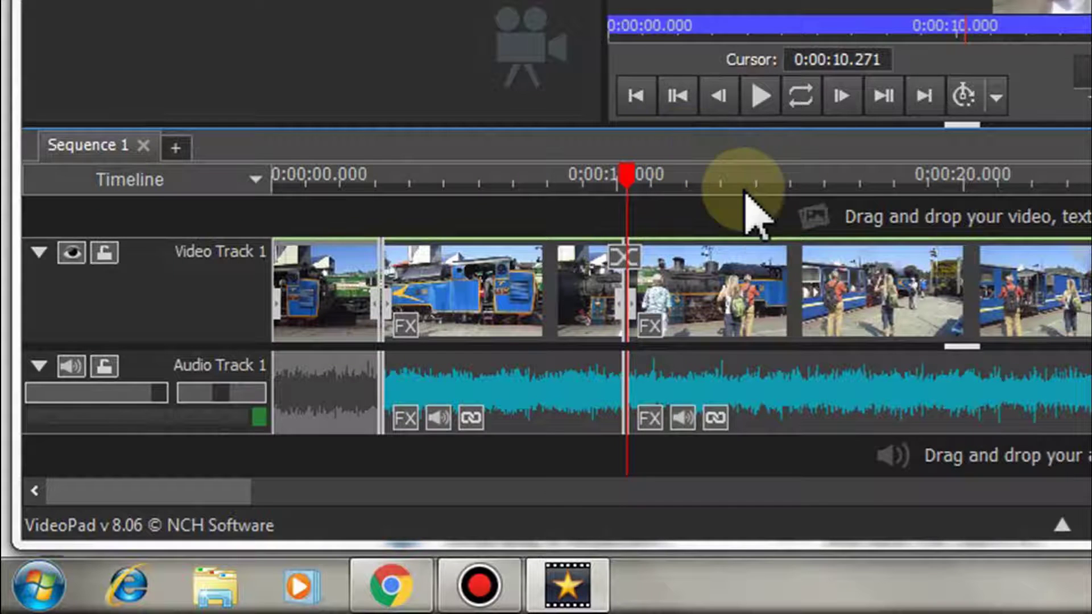
- Delete the first 3.205-second segment from the timeline and split the remaining footage at 0:00:24.980
{"action": "left_click", "coordinate": [301, 279]}
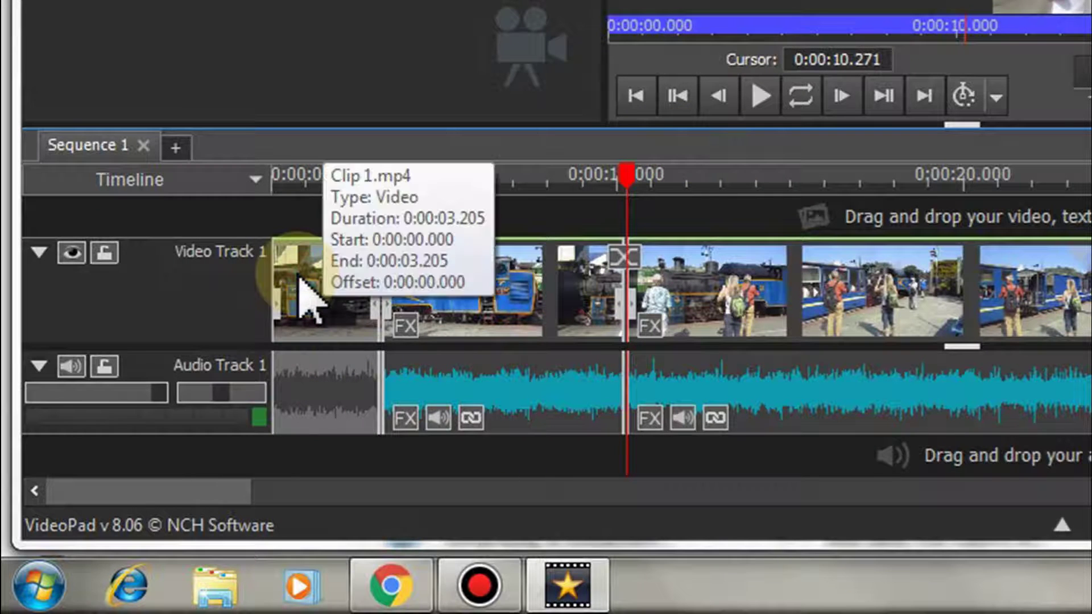
{"action": "key", "text": "Delete"}
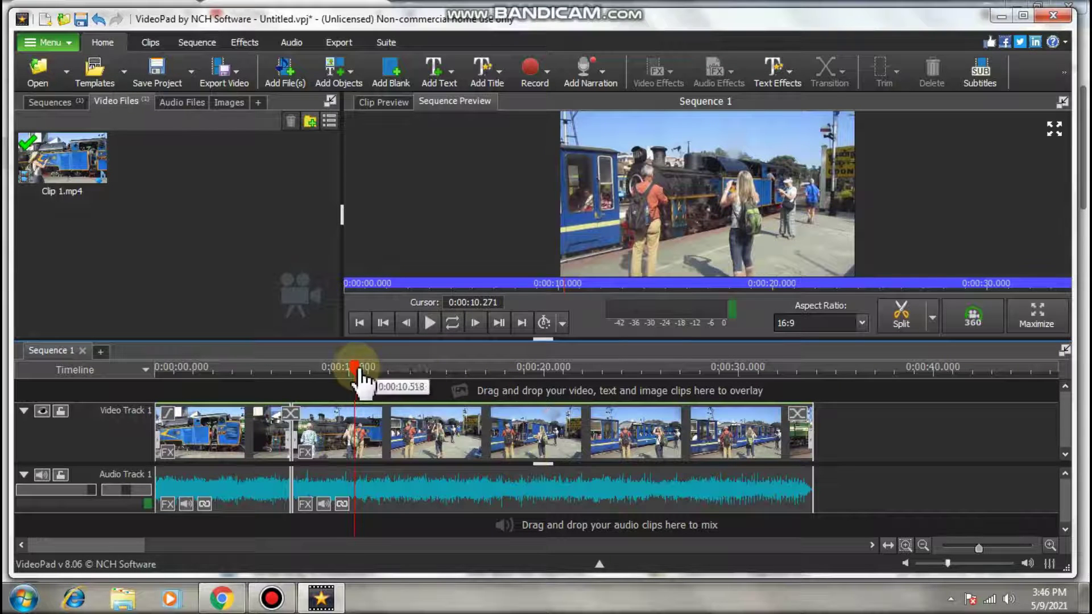
{"action": "left_click_drag", "start_coordinate": [360, 377], "coordinate": [643, 428]}
{"action": "mouse_move", "coordinate": [648, 376]}
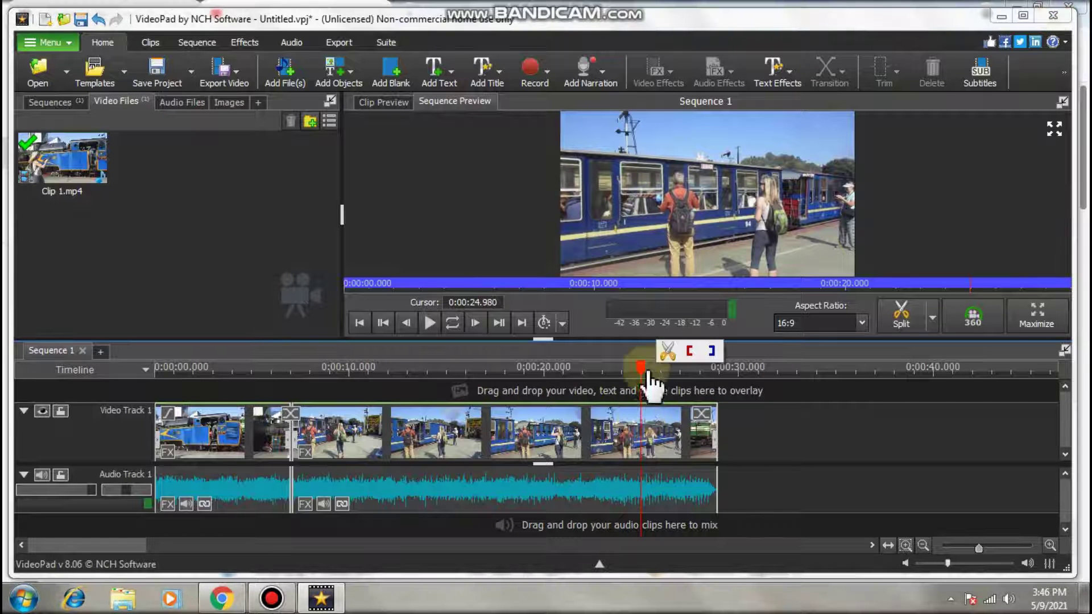
{"action": "left_click", "coordinate": [671, 359]}
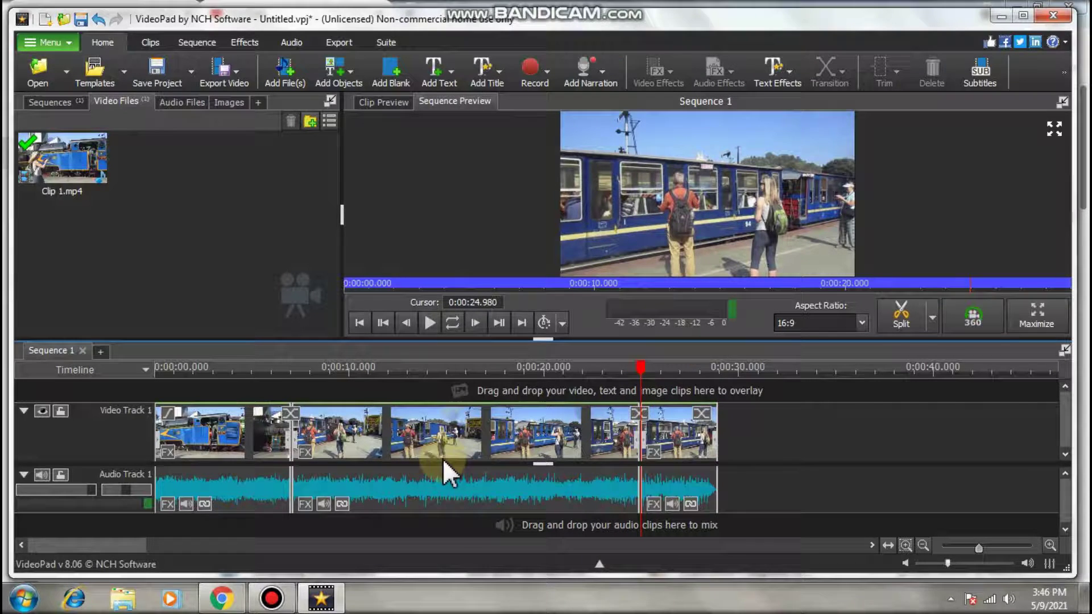
{"action": "left_click", "coordinate": [434, 443]}
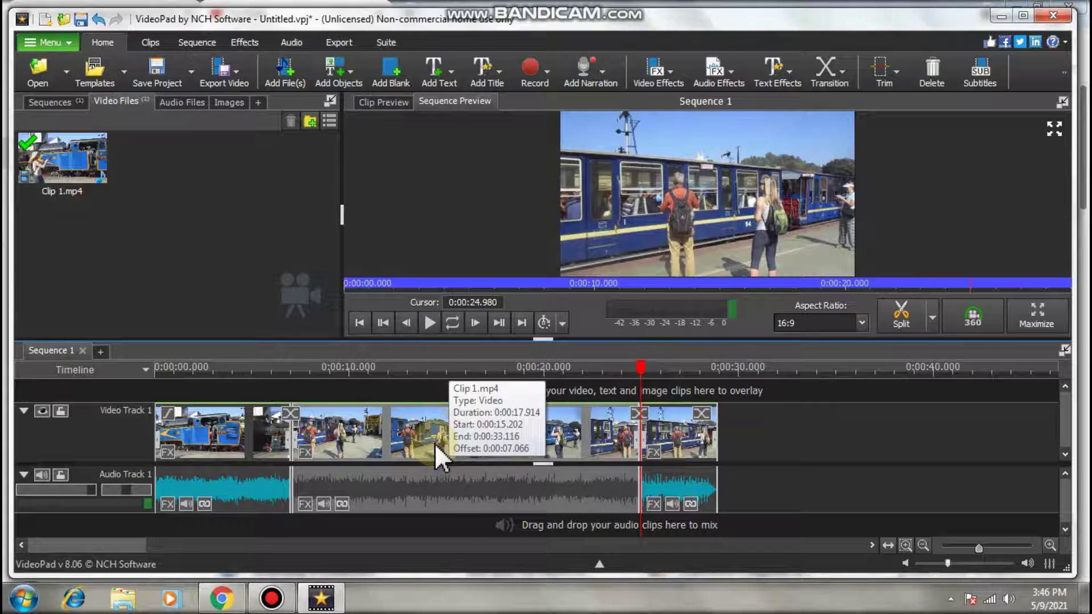
{"action": "right_click", "coordinate": [435, 443]}
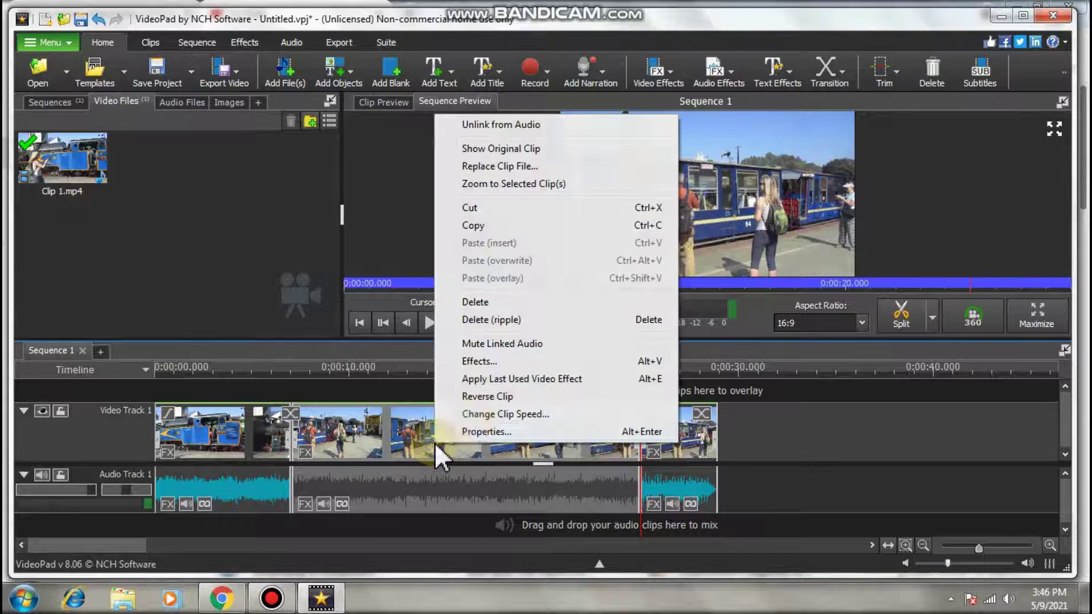
{"action": "left_click", "coordinate": [579, 415]}
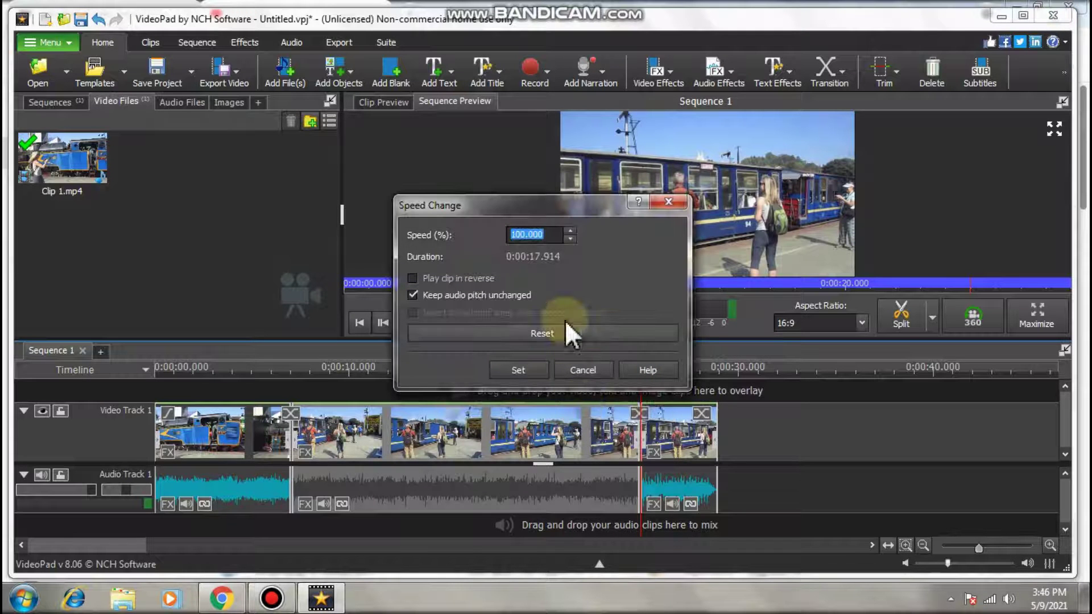
{"action": "left_click", "coordinate": [511, 234]}
{"action": "key", "text": "Escape"}
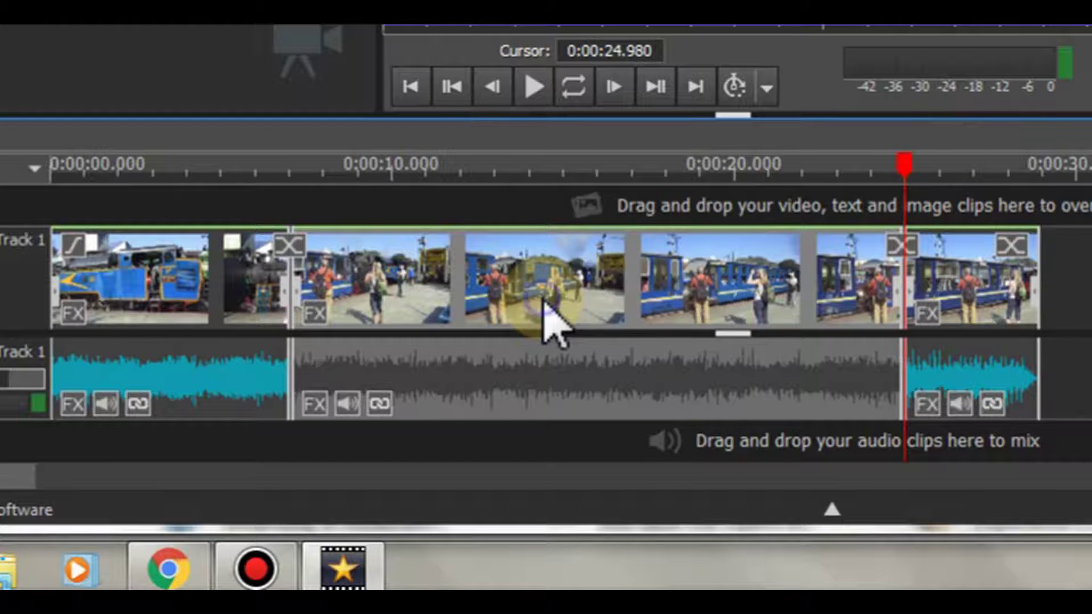
- Speed up the middle segment on Video Track 1 so it lasts about 6 seconds, and play the sequence from its start
{"action": "right_click", "coordinate": [546, 317]}
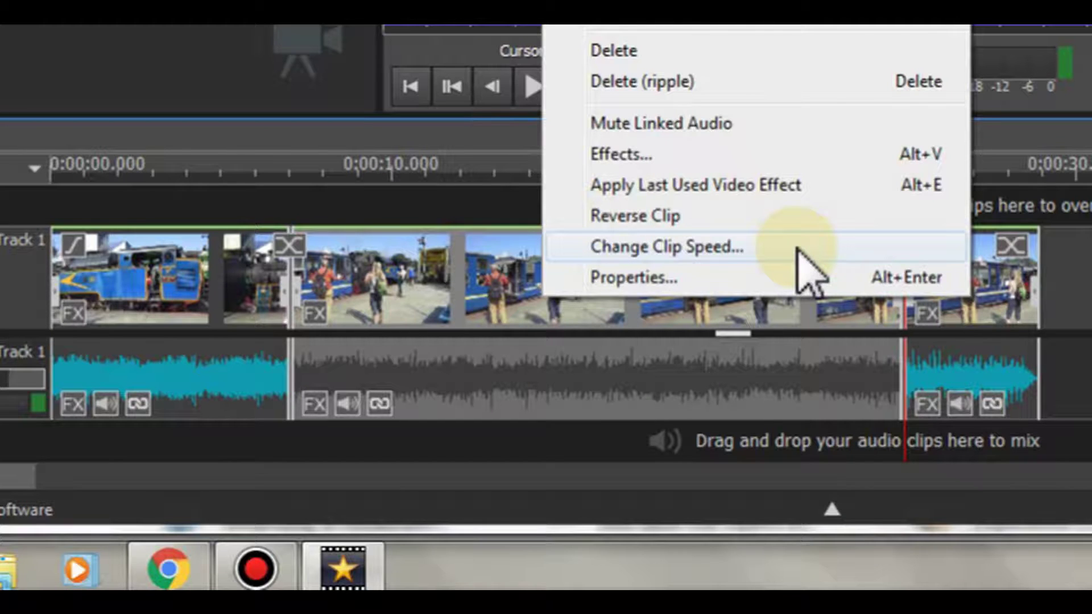
{"action": "left_click", "coordinate": [798, 250]}
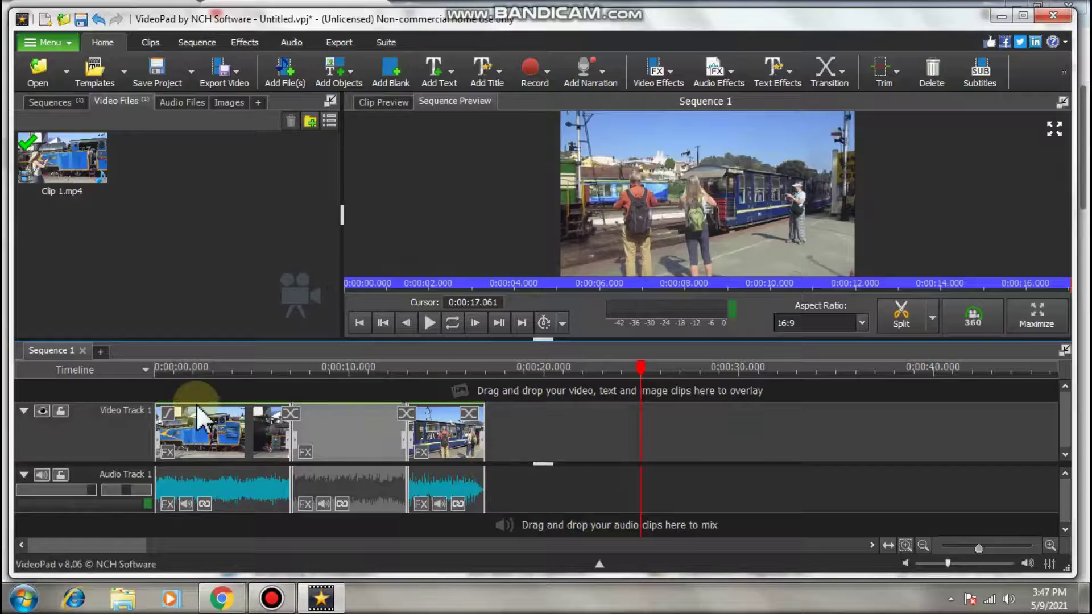
{"action": "left_click", "coordinate": [359, 323]}
{"action": "left_click", "coordinate": [429, 323]}
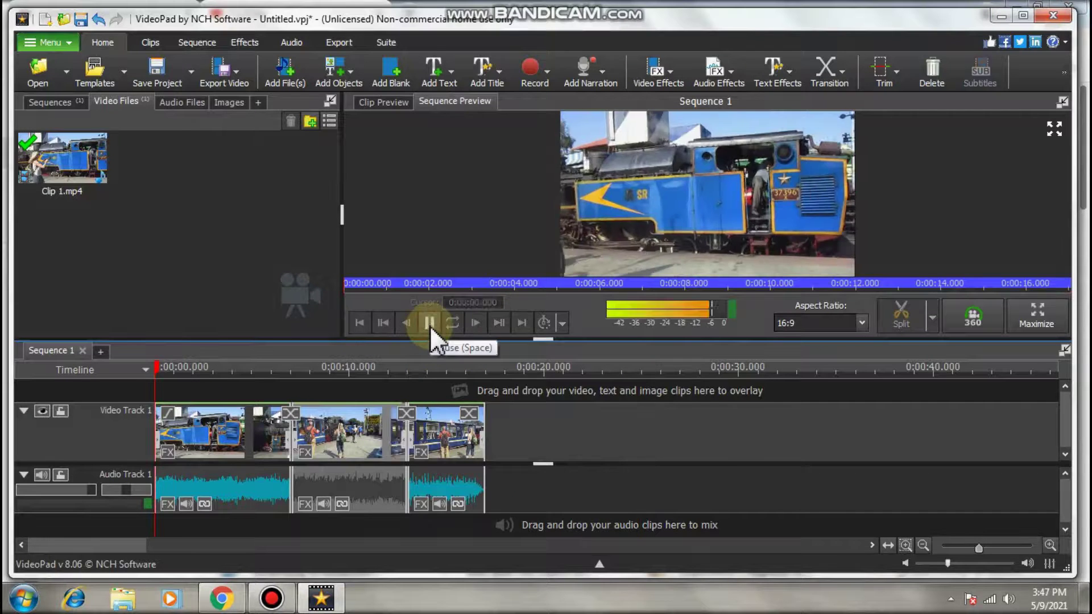